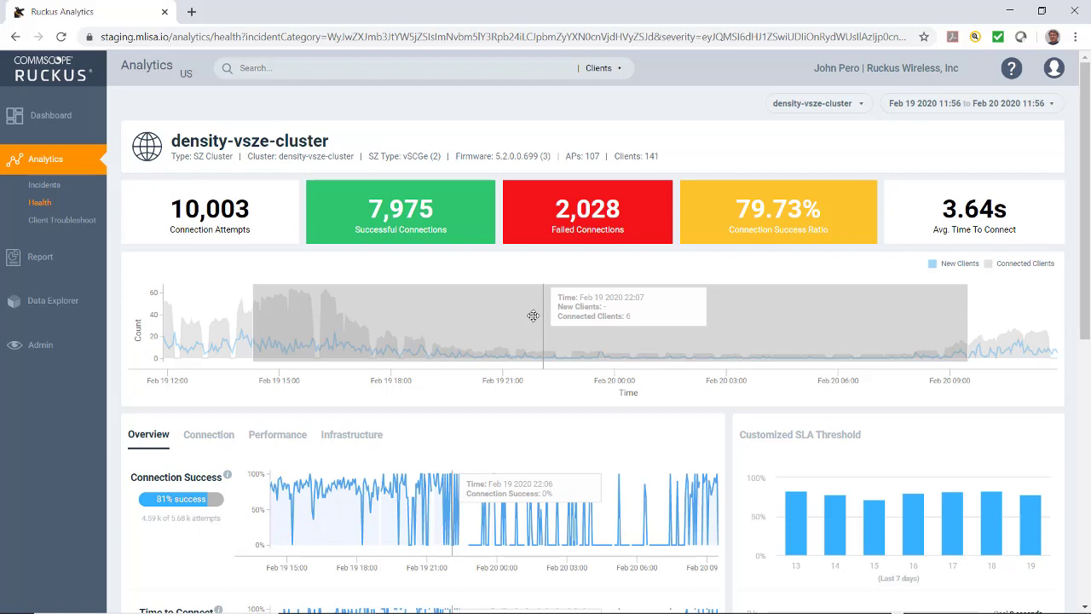
- Adjust the health charts' time window to about Feb 19 18:50 through Feb 20 03:50, using the Connection Success trend
mouse_move(442, 334)
left_mouse_down()
mouse_move(399, 337)
mouse_move(428, 337)
left_mouse_up()
scroll(423, 448, "down", 1)
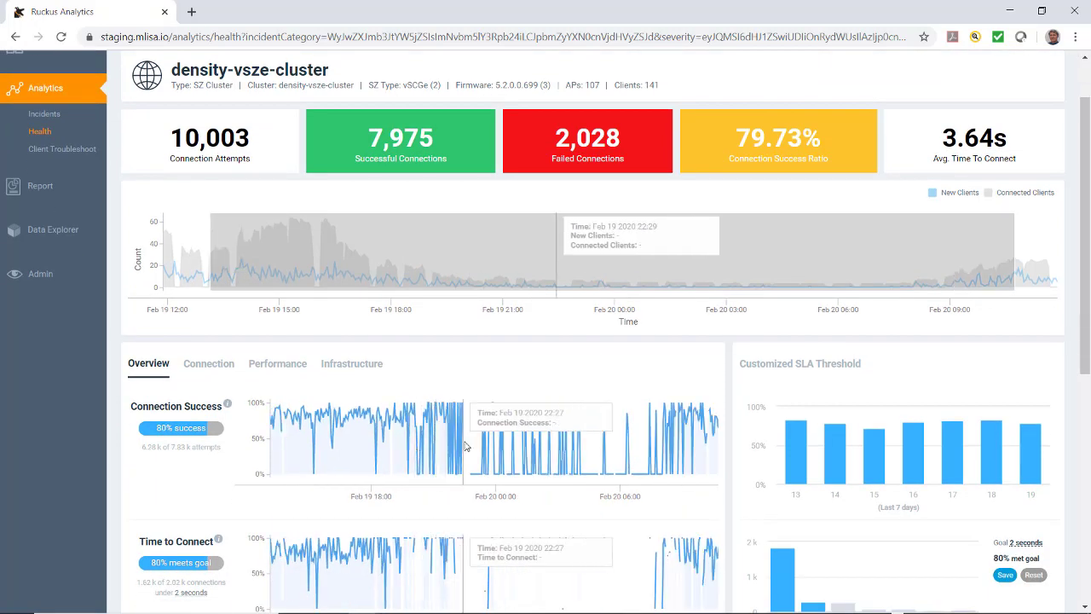
scroll(465, 447, "up", 2)
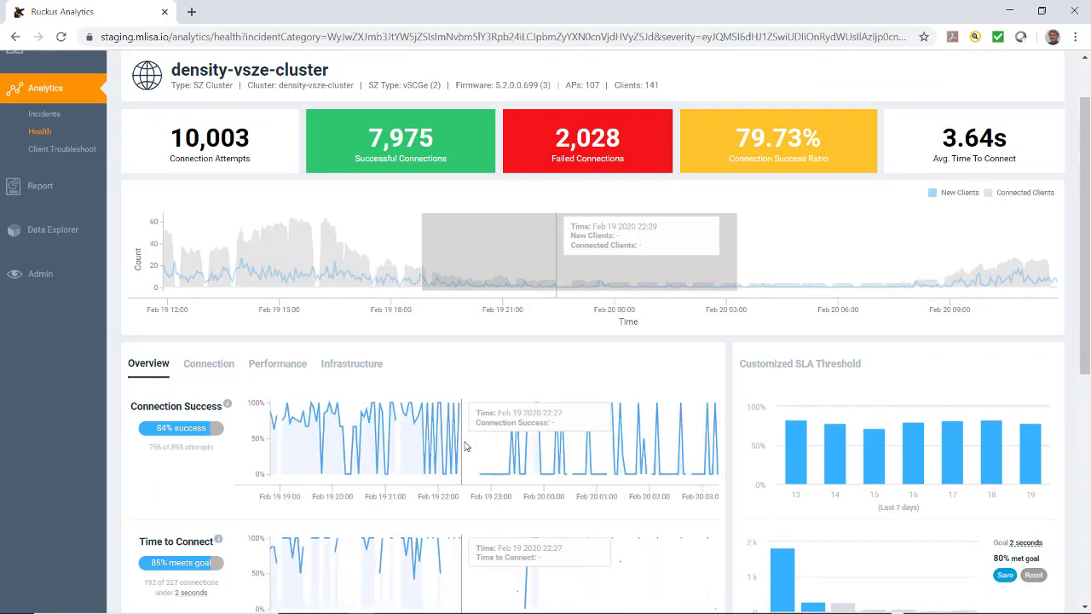
scroll(457, 449, "up", 1)
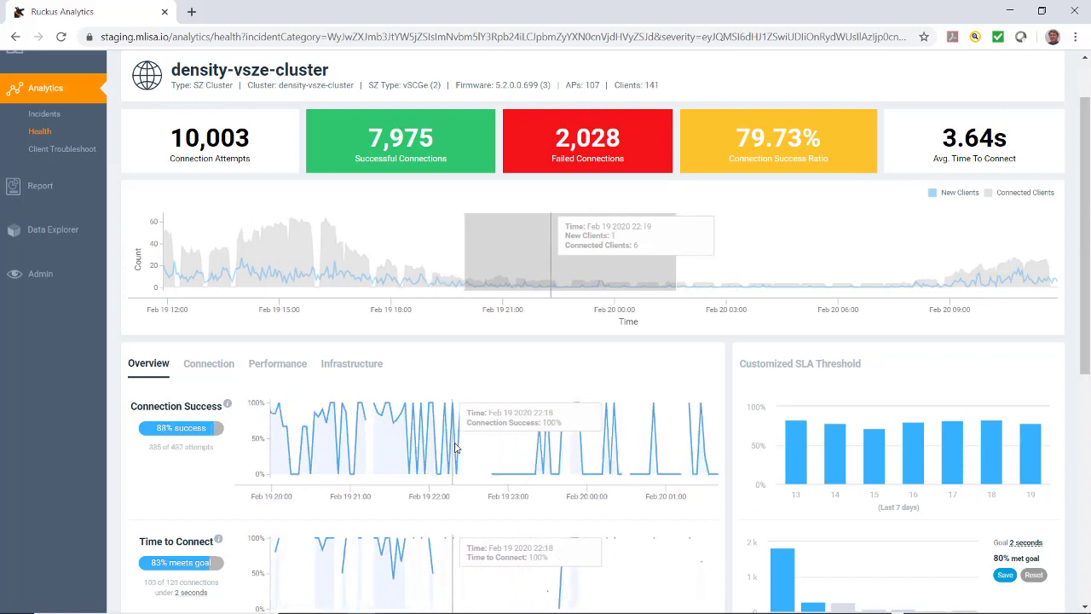
scroll(455, 449, "down", 5)
scroll(452, 454, "up", 3)
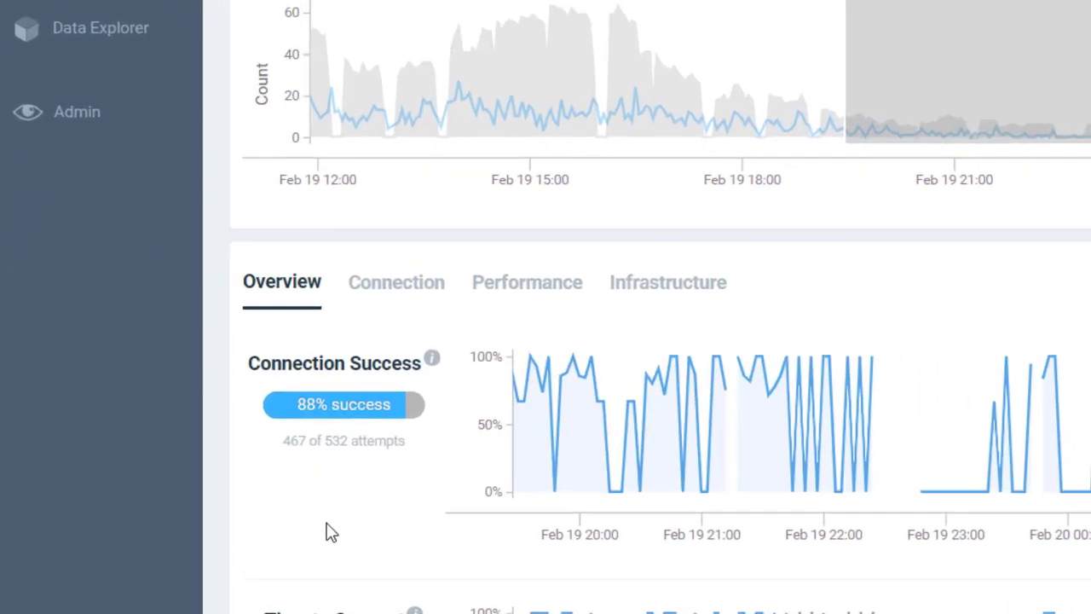
scroll(814, 373, "down", 5)
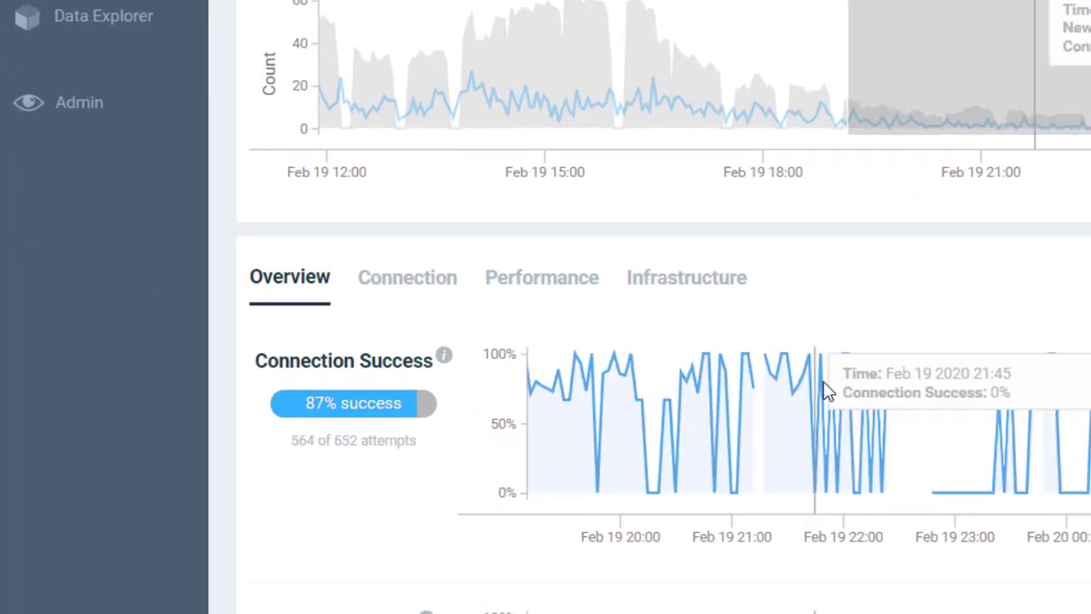
scroll(832, 400, "down", 1)
scroll(832, 400, "up", 5)
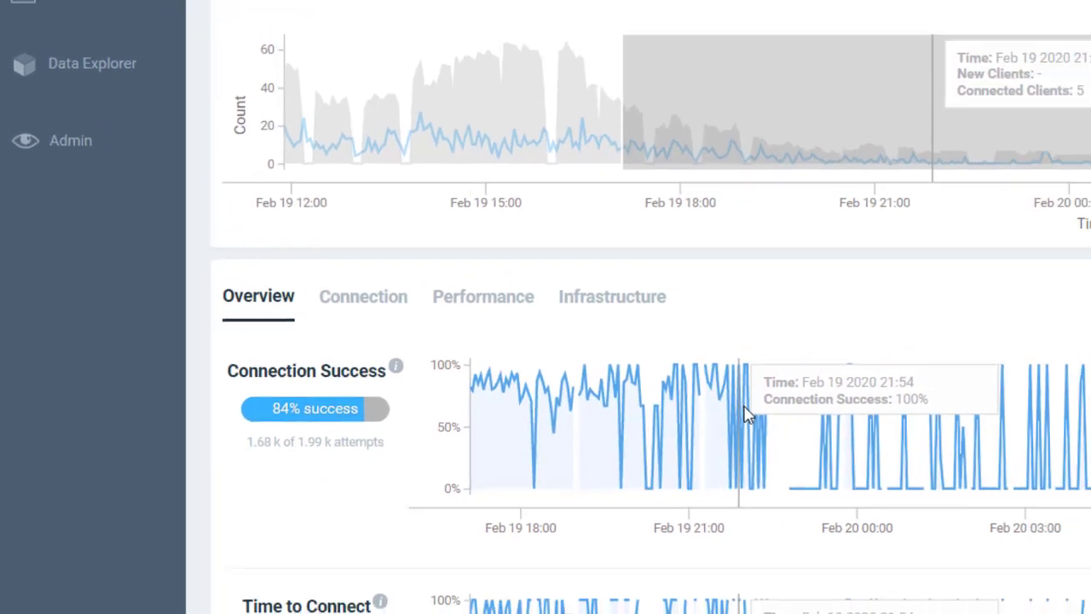
- Look through the Overview metrics down to AP Service Uptime, and save a Time to Connect SLA goal of 5 seconds
left_click_drag(1083, 256, 1083, 376)
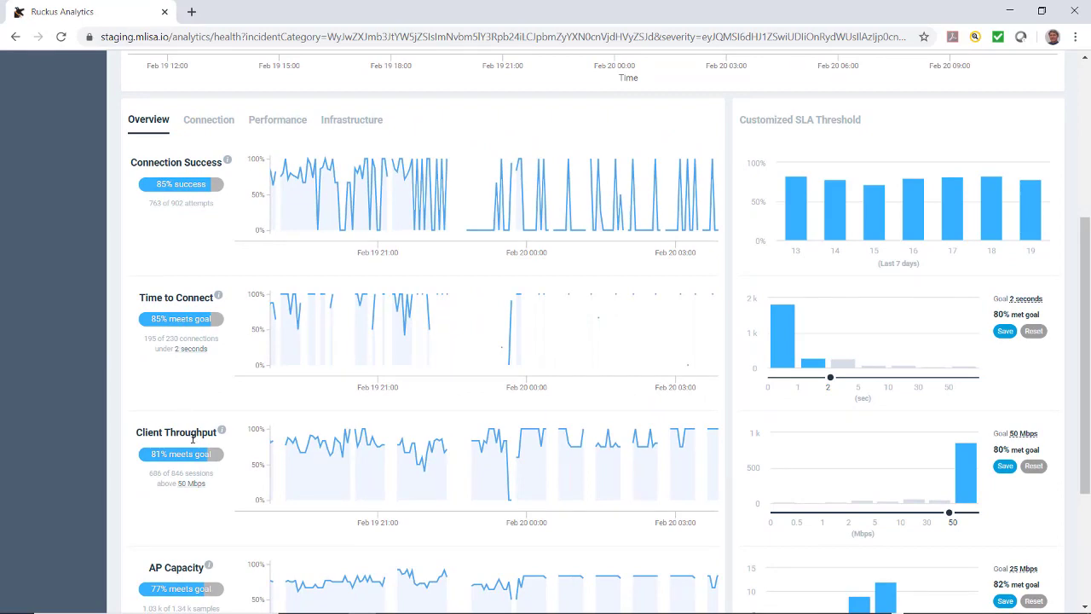
scroll(188, 442, "down", 3)
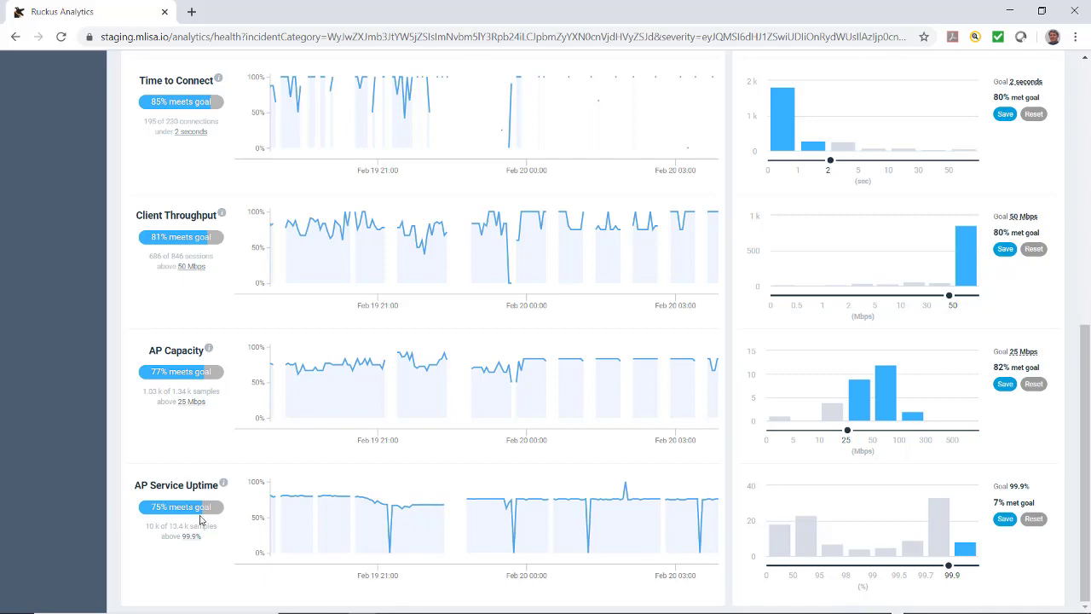
scroll(201, 520, "up", 4)
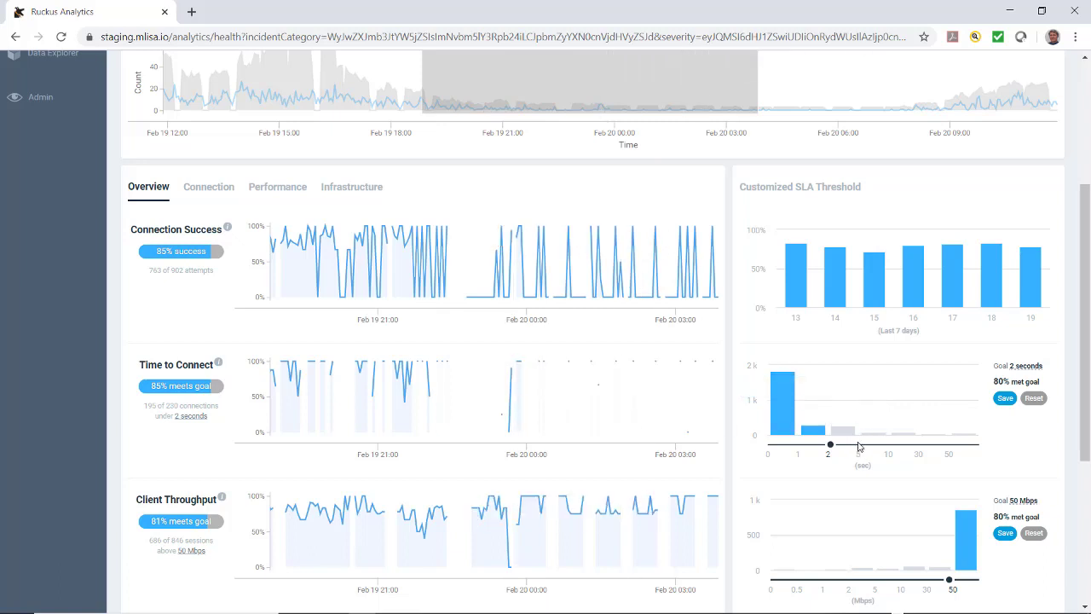
left_click_drag(830, 445, 858, 445)
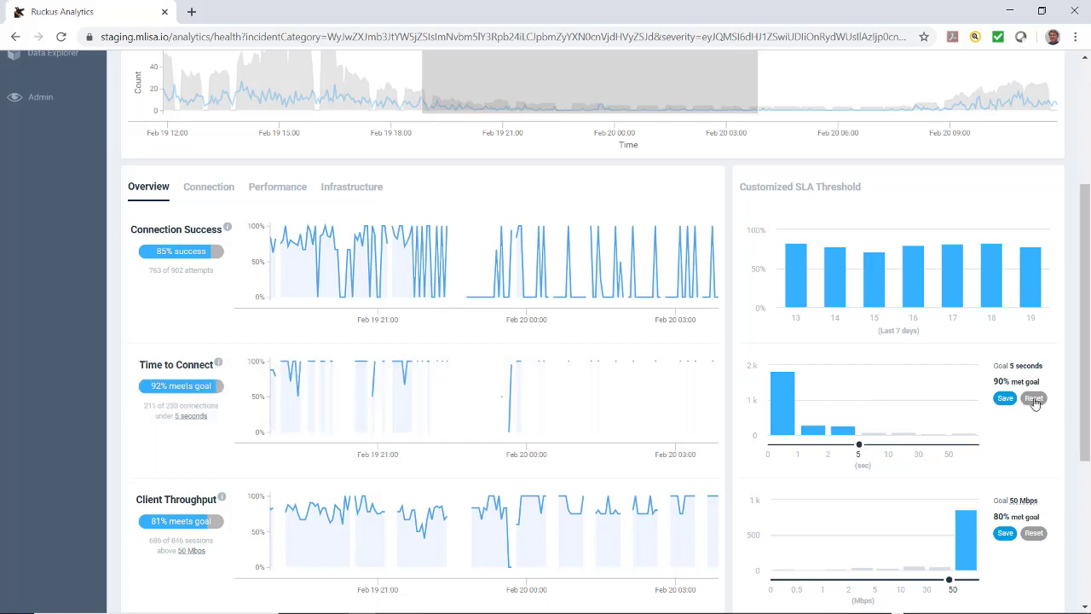
left_click(1006, 402)
- Try a Time to Connect goal of 1 second, reset it, and set the goal back to 5 seconds
left_click(797, 449)
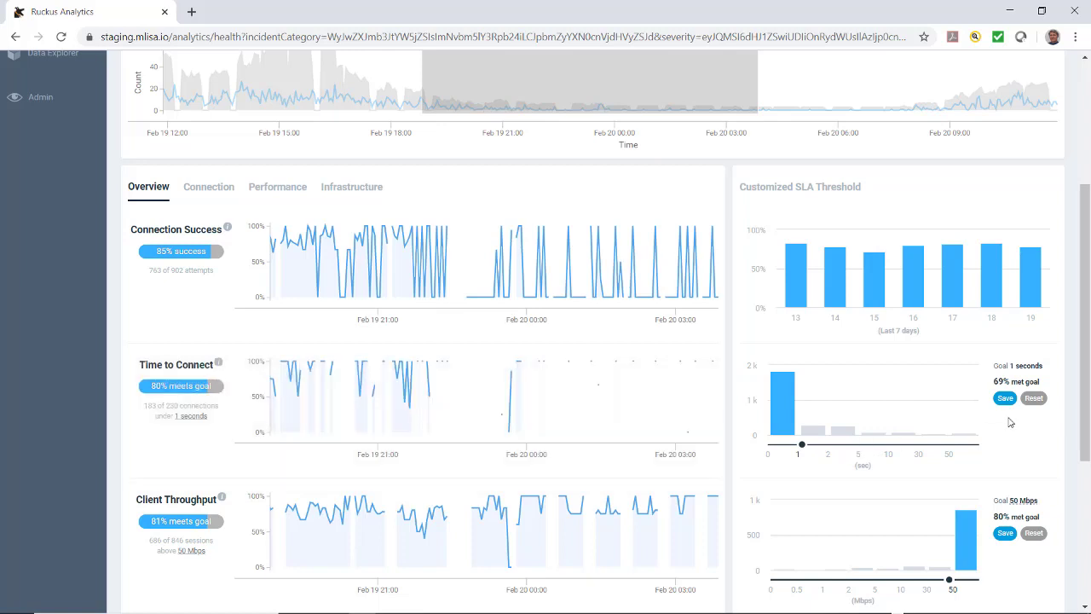
left_click(1032, 399)
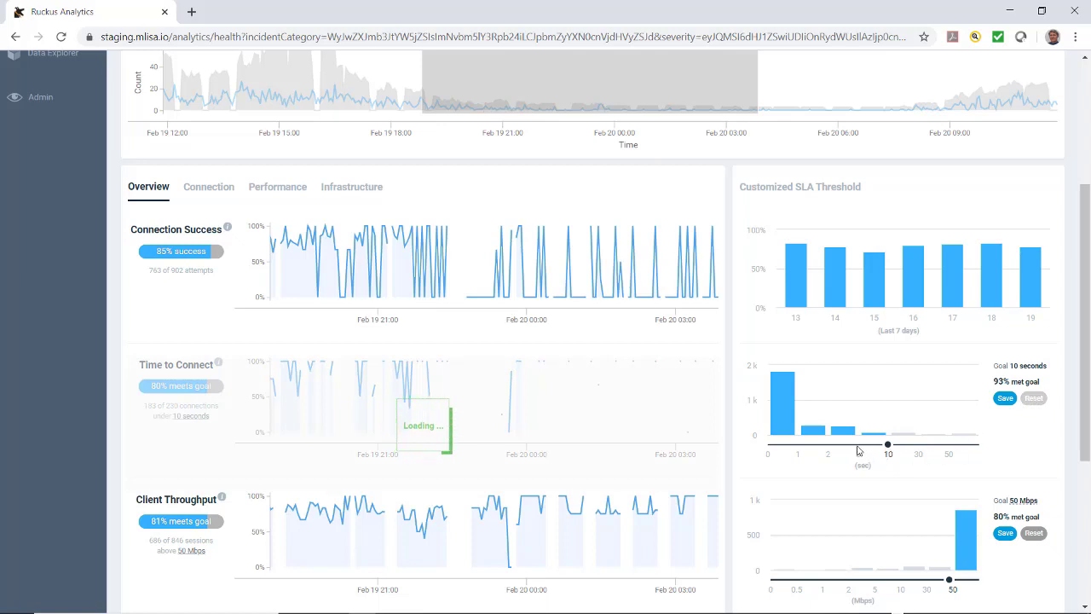
left_click_drag(887, 452, 855, 455)
- Examine the SLA threshold distributions for Client Throughput, AP Capacity and AP Service Uptime
scroll(855, 454, "down", 1)
scroll(855, 454, "down", 2)
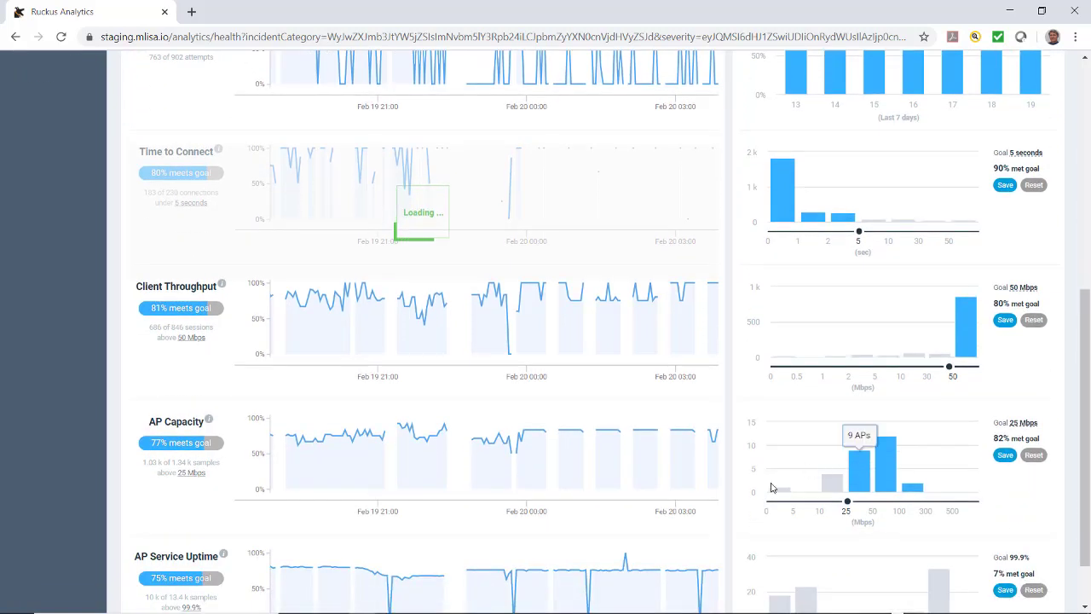
mouse_move(449, 343)
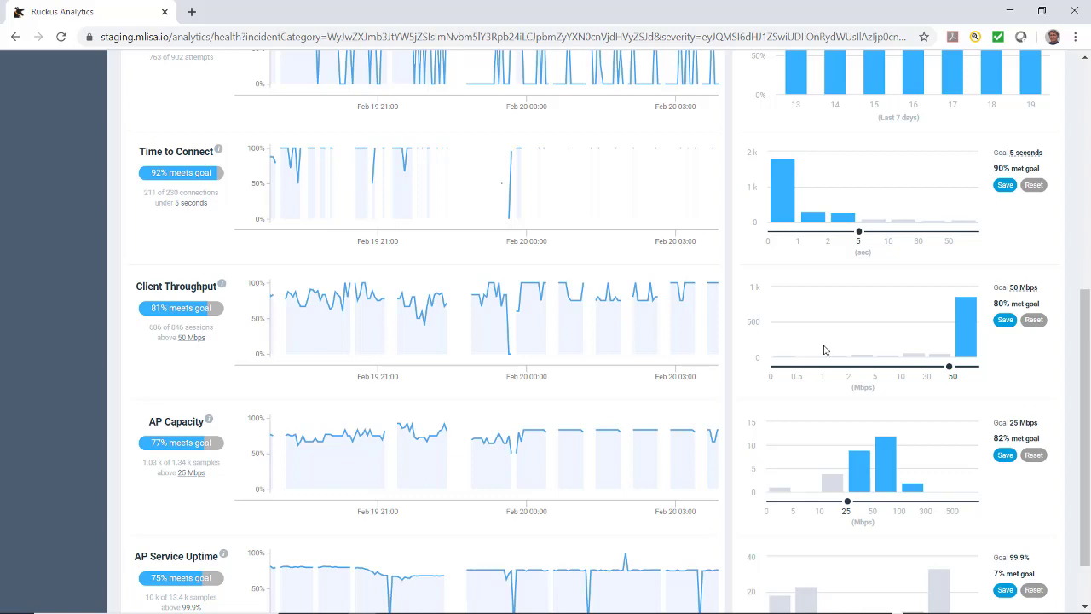
scroll(237, 475, "down", 1)
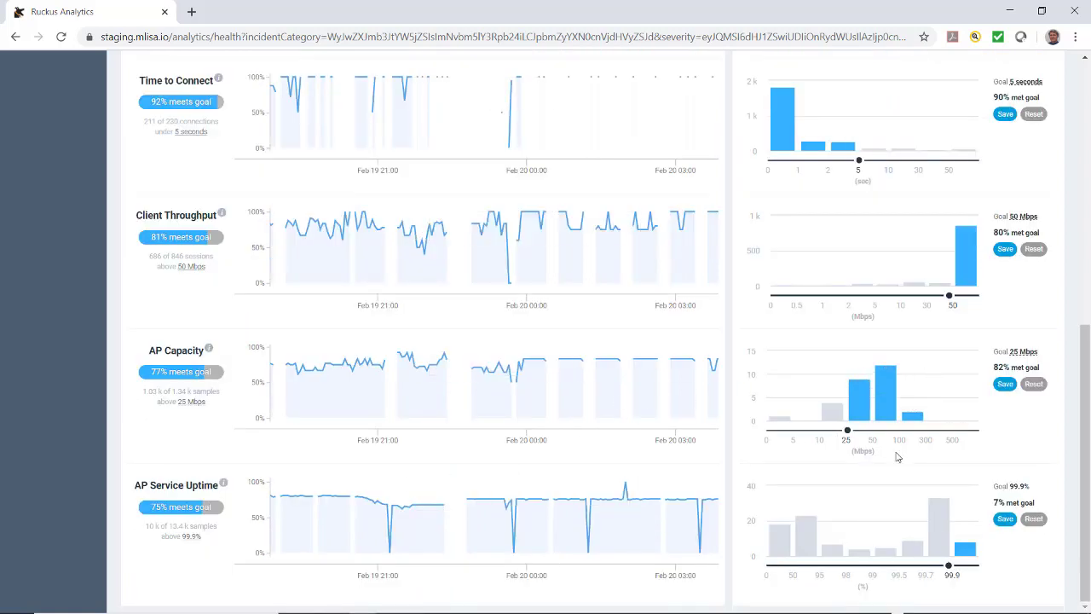
scroll(896, 456, "up", 5)
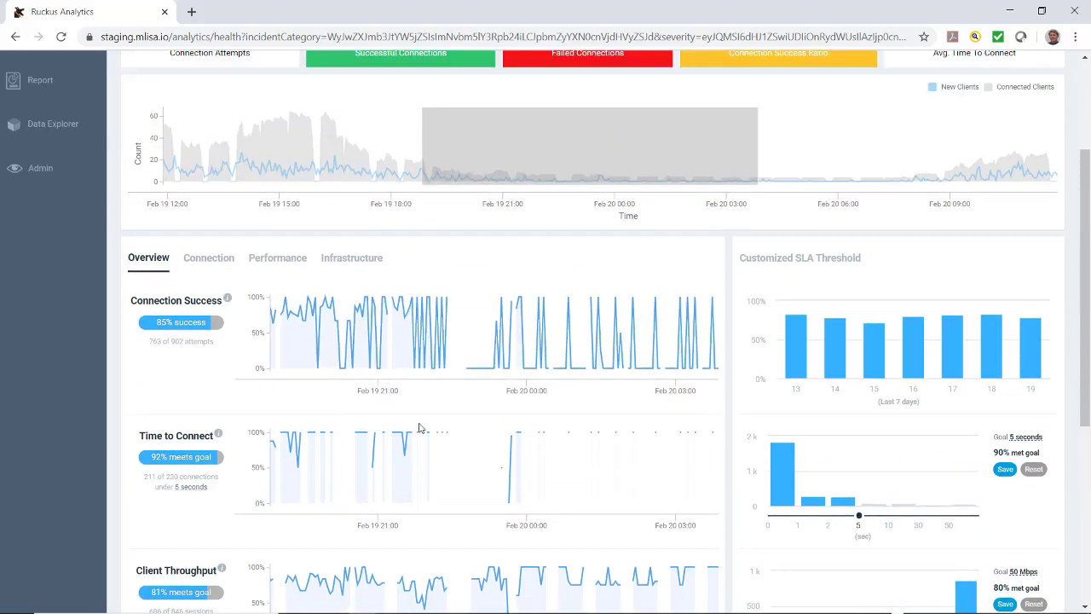
- Open the Connection metrics and examine Association, User (L2) Authentication, DHCP, RADIUS and Roaming Success
left_click(208, 265)
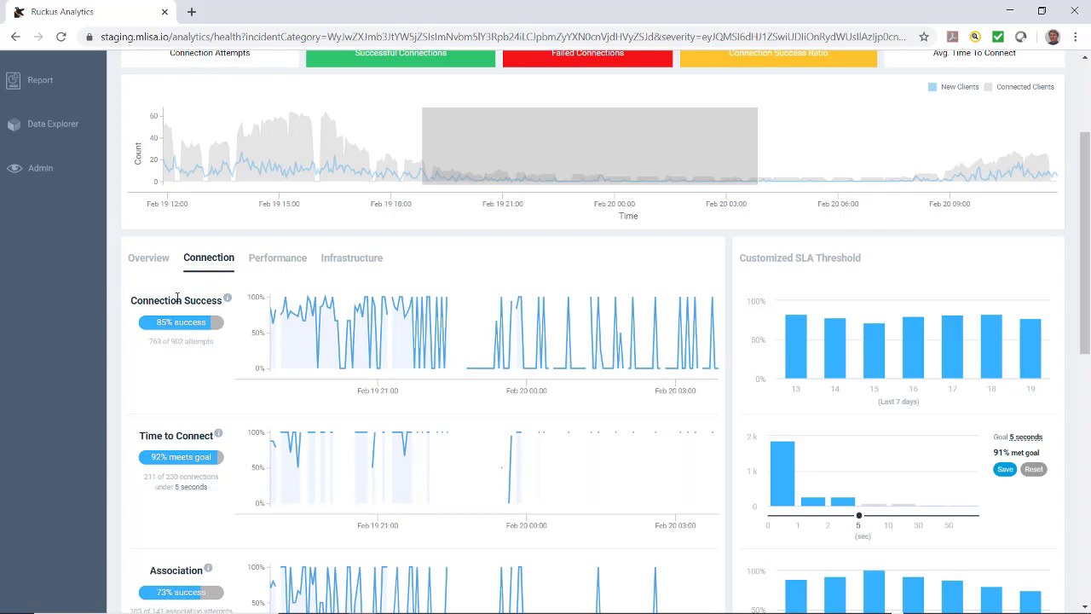
scroll(174, 294, "down", 1)
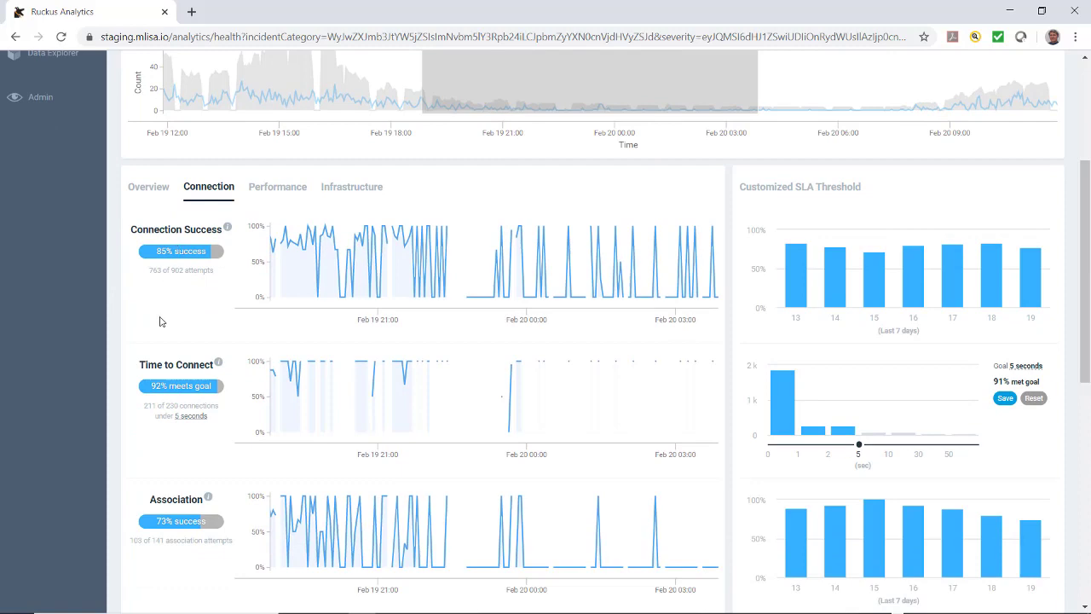
scroll(166, 322, "down", 3)
scroll(173, 329, "down", 2)
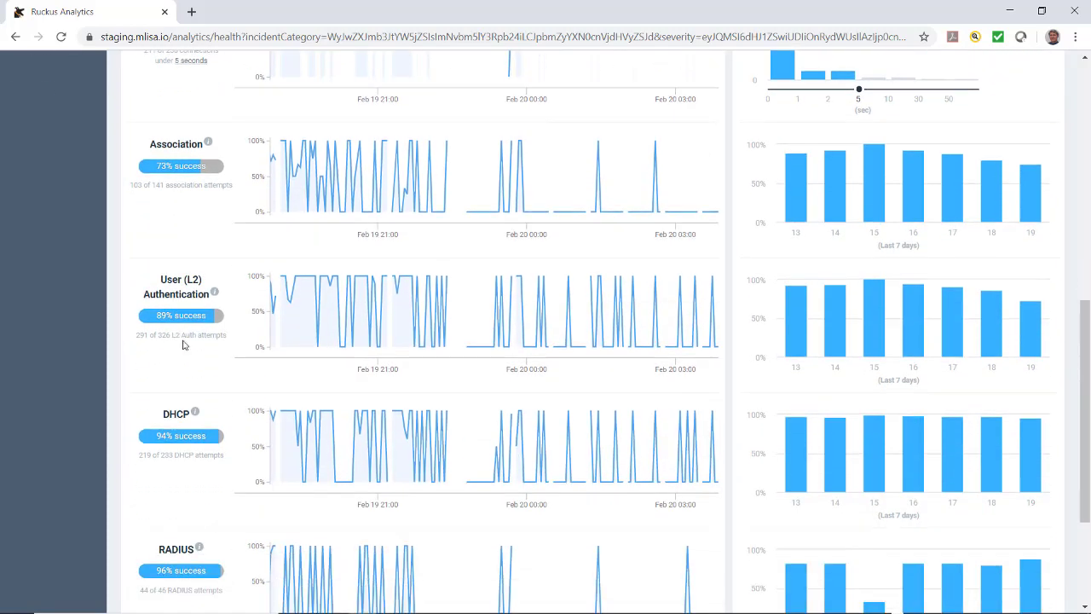
scroll(183, 337, "down", 3)
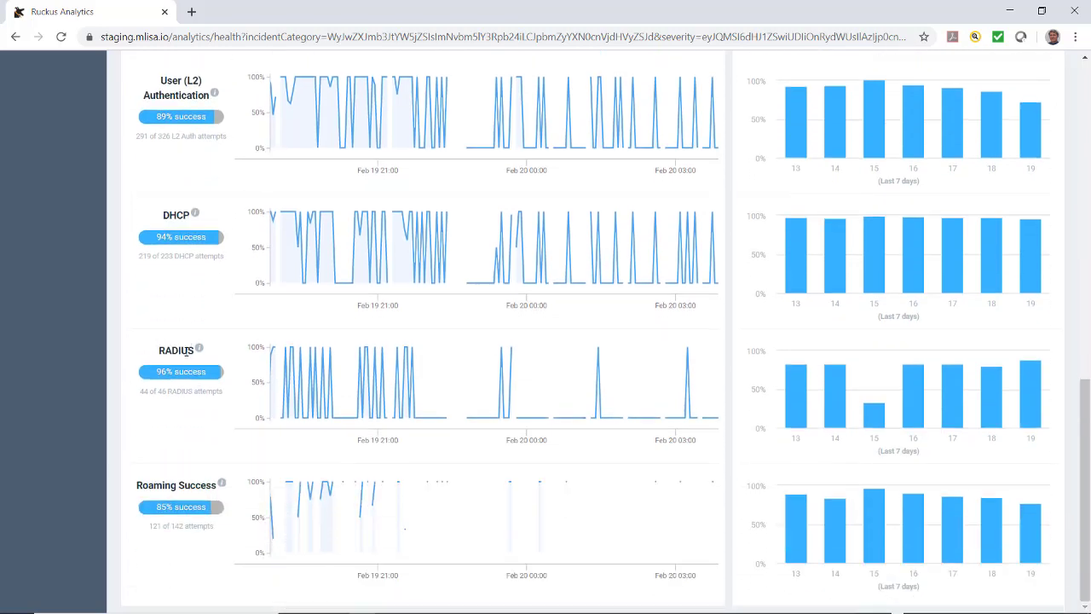
- Narrow the charts' time window to about Feb 19 20:20 through Feb 20 02:20 and check the last-7-days connection bars
scroll(502, 403, "up", 3)
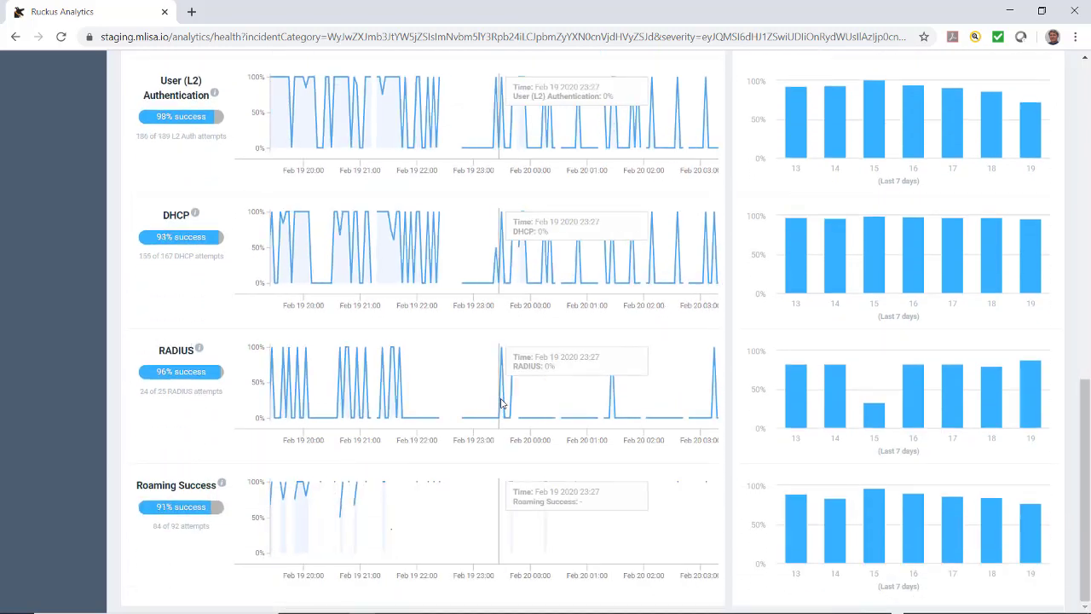
scroll(882, 295, "up", 5)
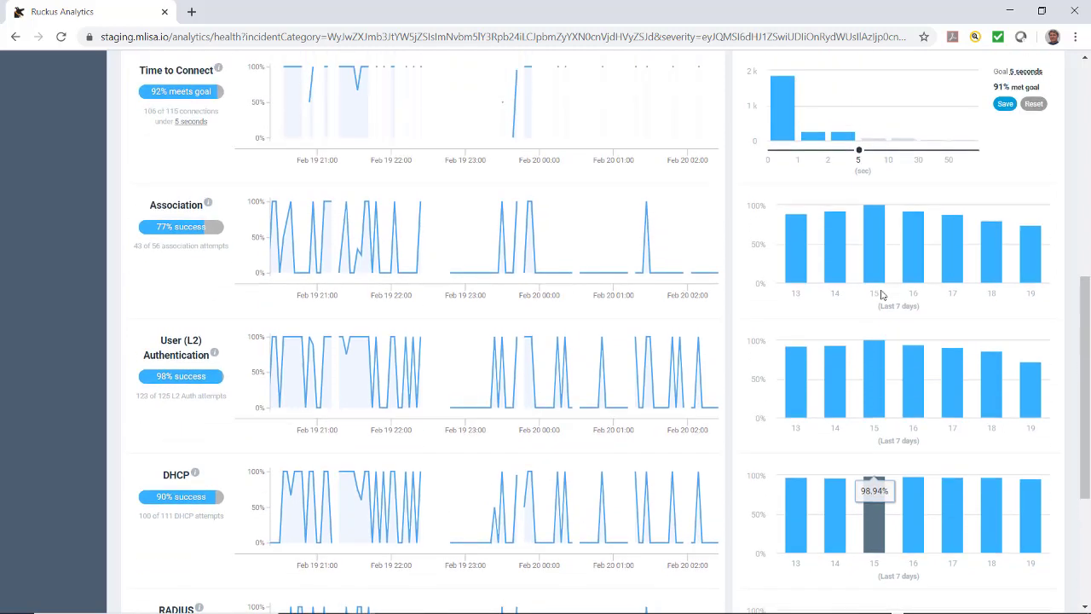
scroll(878, 302, "up", 1)
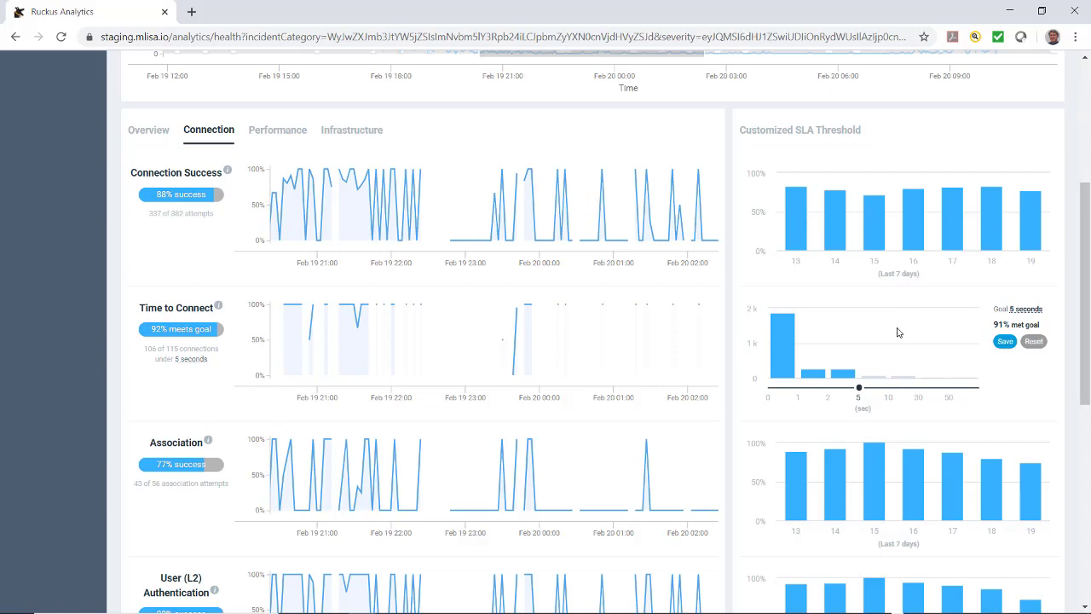
- Examine the Performance metrics, including Client RSS, and the AP Service Uptime and AP-to-SZ Latency trends under Infrastructure
left_click(277, 130)
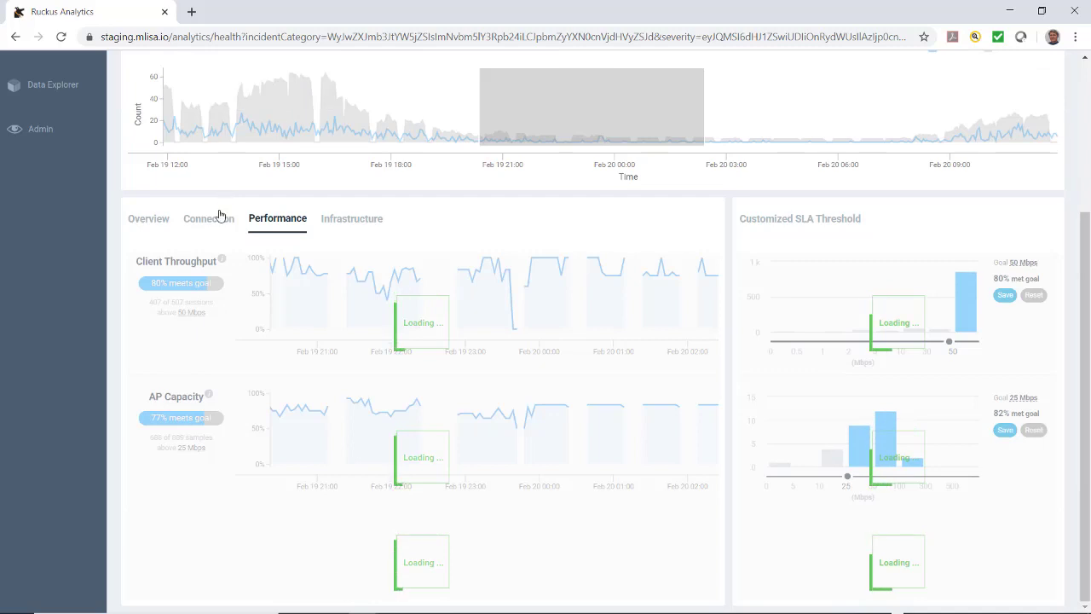
scroll(220, 218, "down", 1)
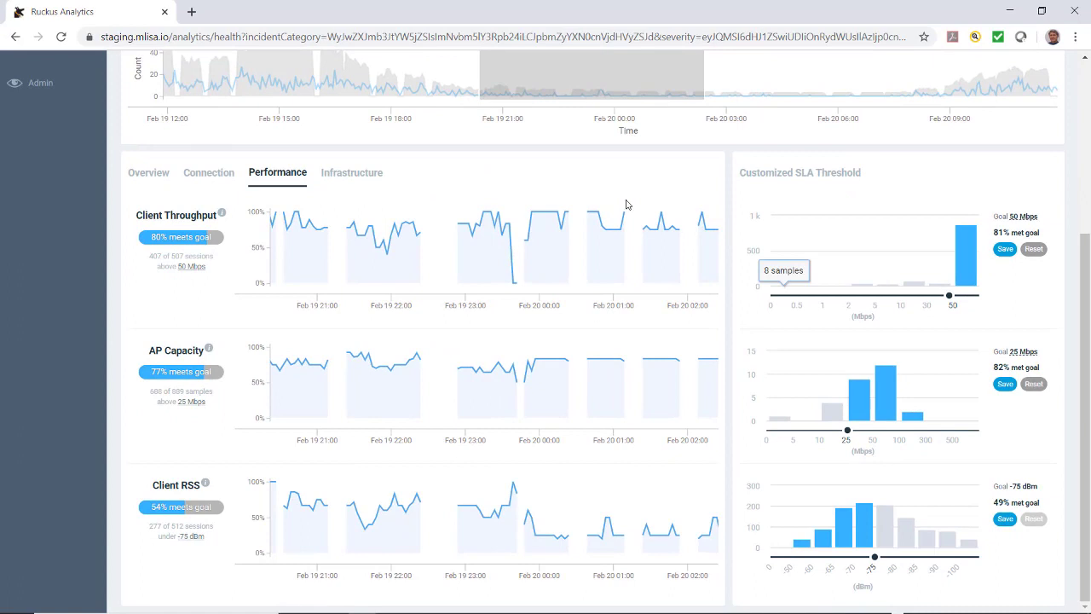
left_click(351, 174)
scroll(121, 246, "down", 1)
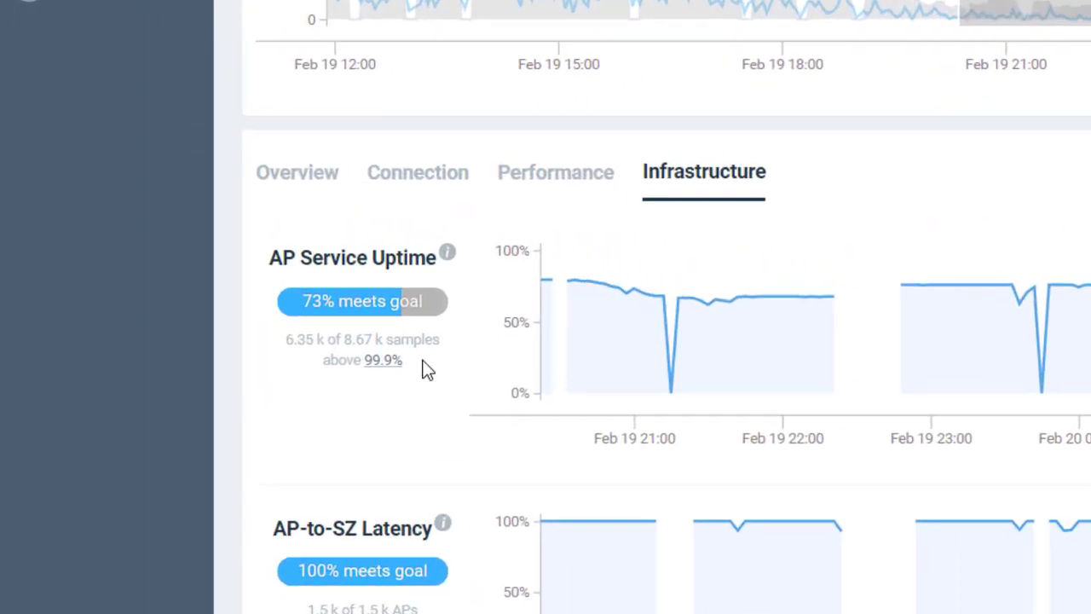
mouse_move(740, 361)
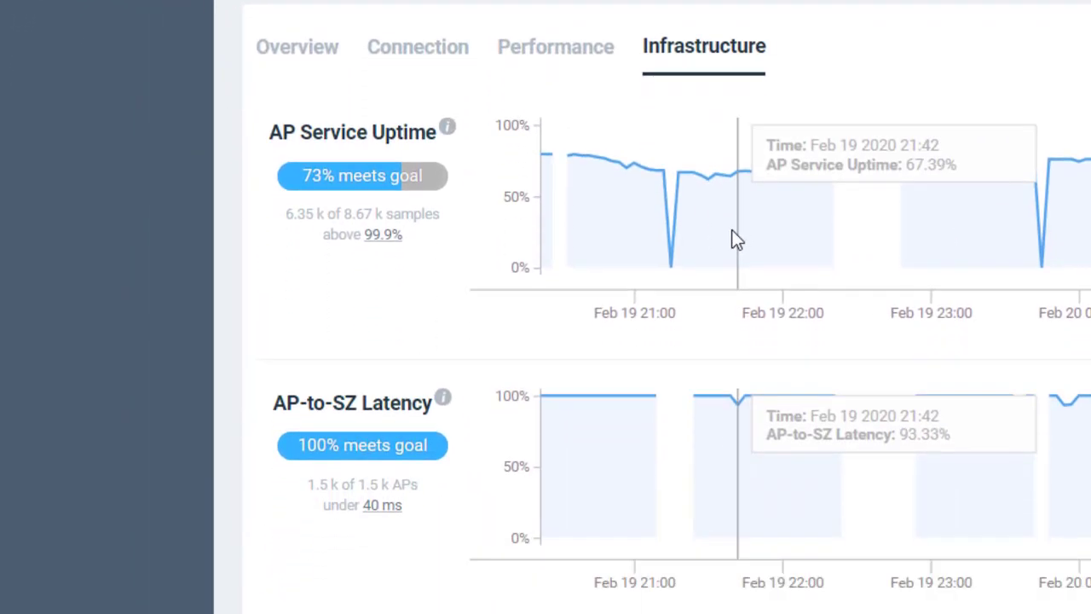